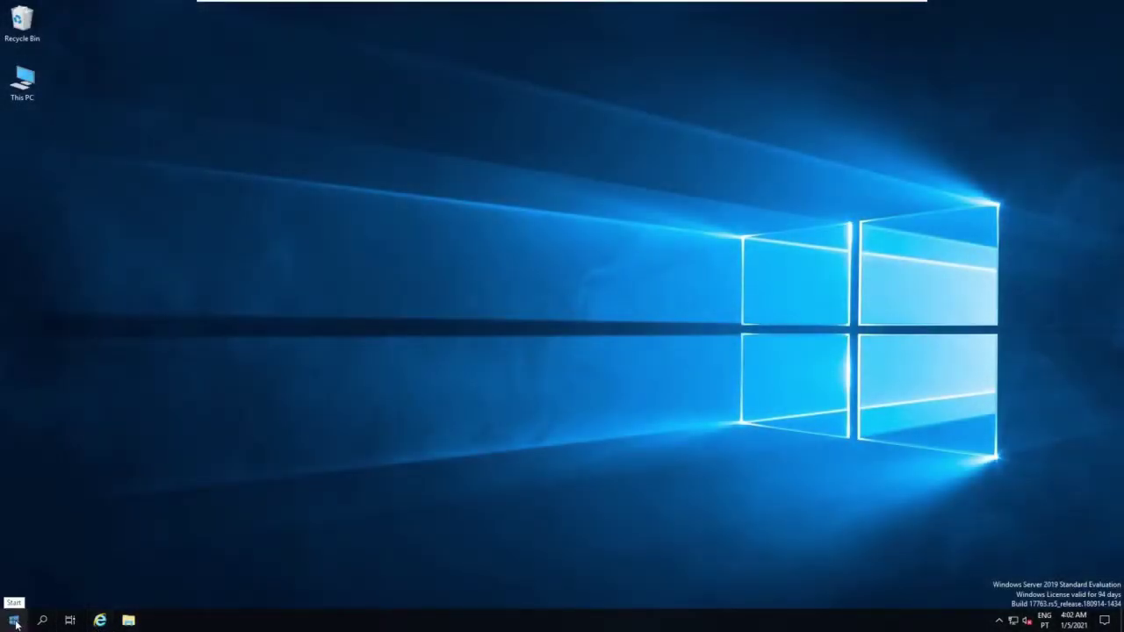
Search the Start menu for 'notepad' and run Notepad as administrator
left_click(43, 622)
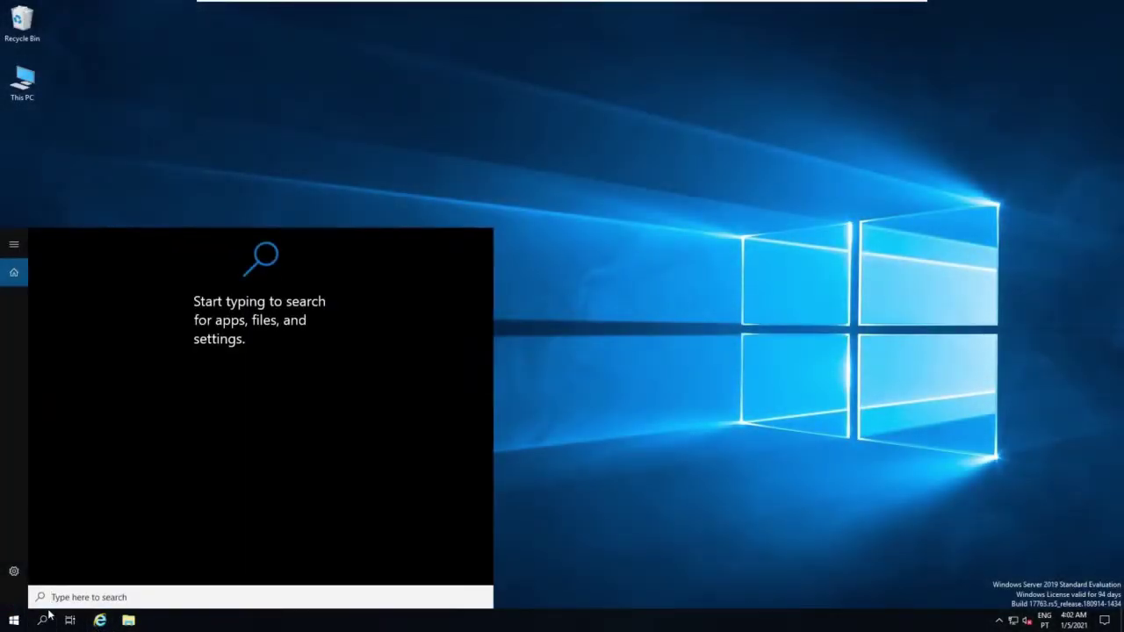
type("notepad")
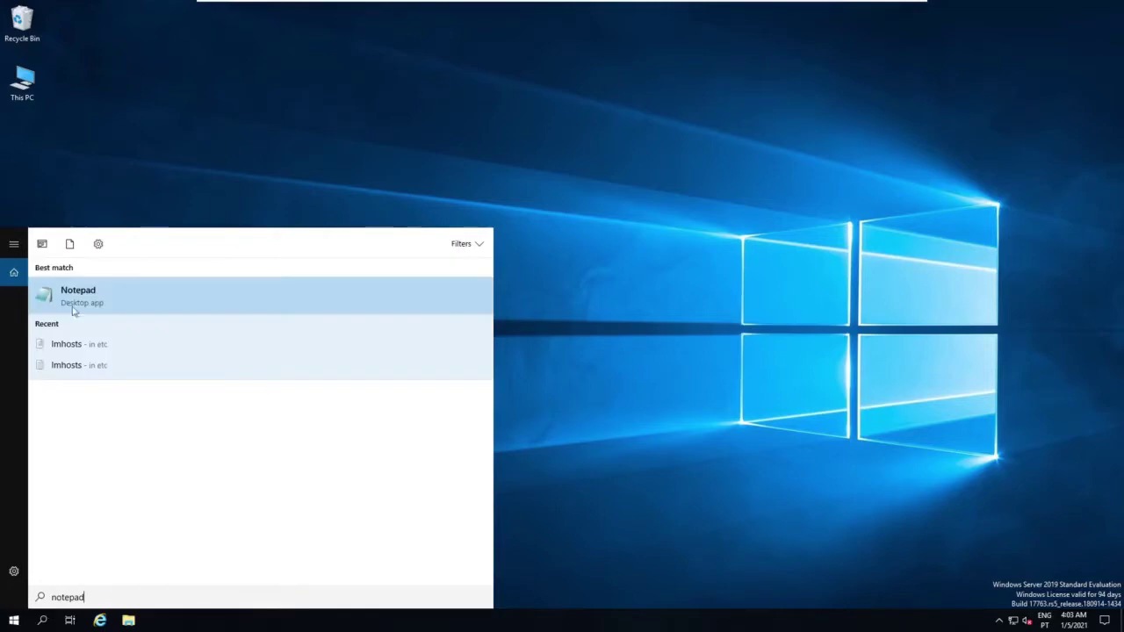
right_click(80, 295)
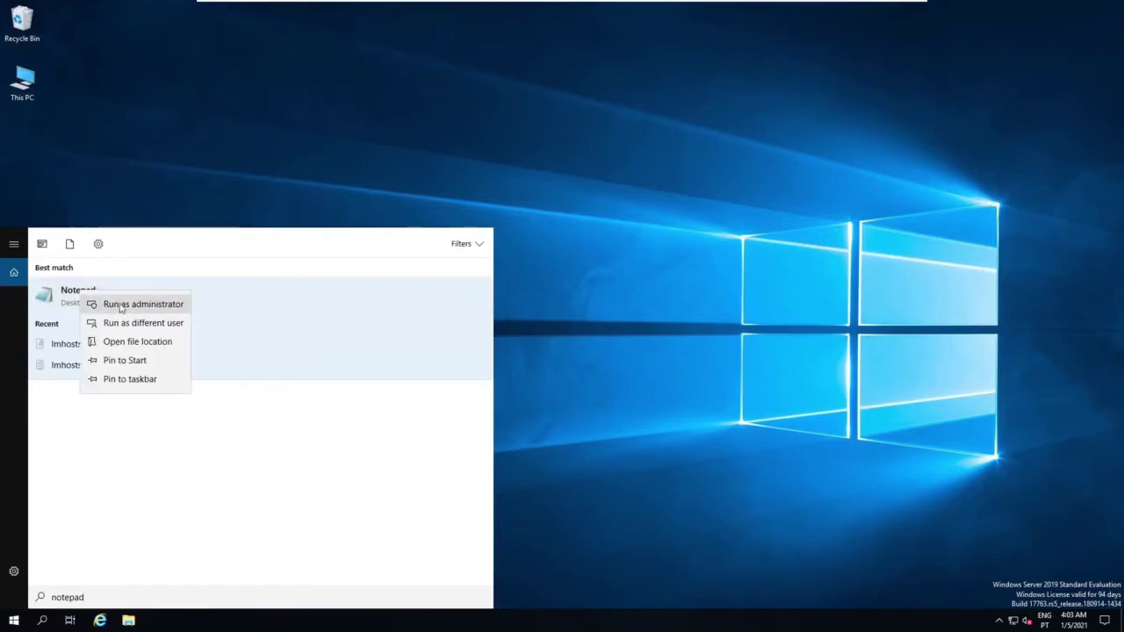
left_click(121, 307)
Open lmhosts.sam from C:\Windows\System32\drivers\etc with the All Files filter
left_click(178, 84)
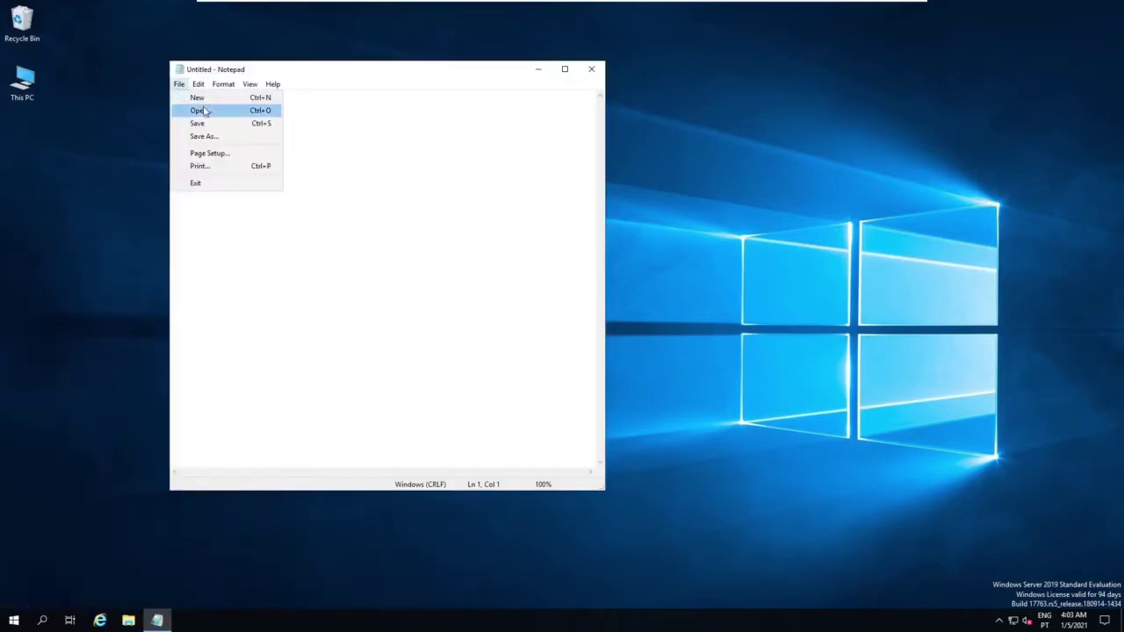
left_click(198, 110)
left_click(492, 119)
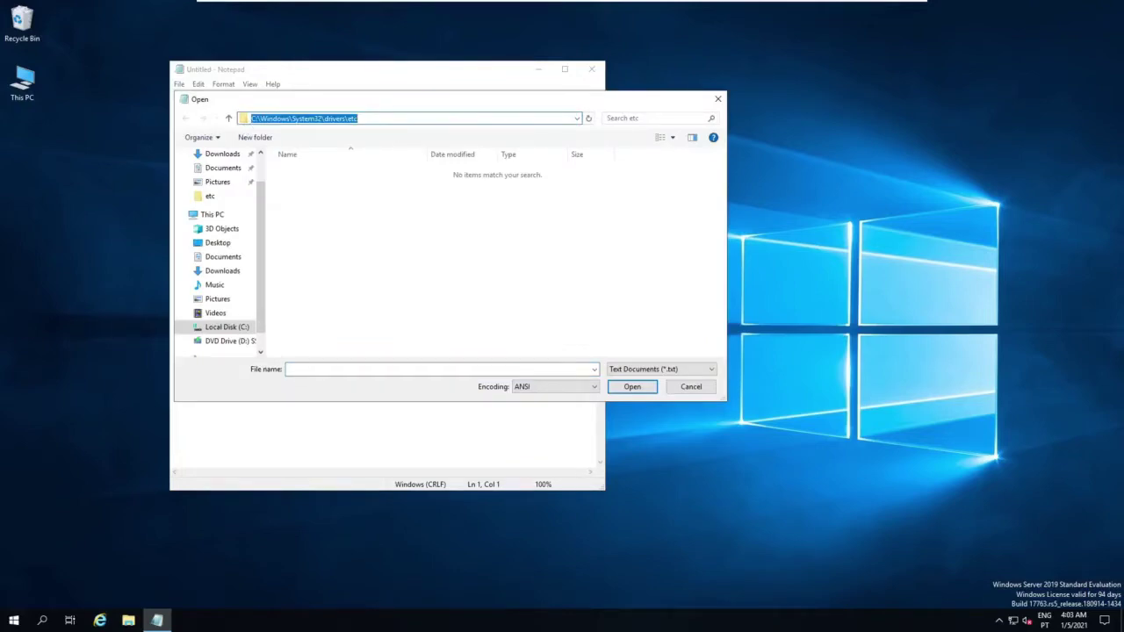
left_click(461, 188)
left_click(658, 369)
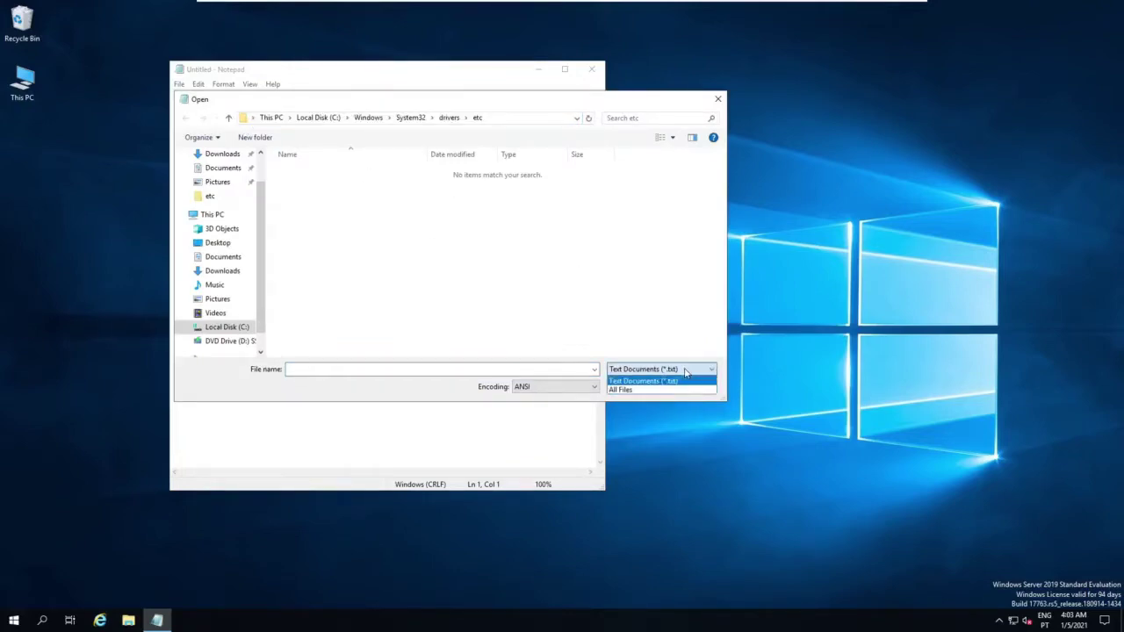
left_click(639, 392)
left_click(312, 185)
left_click(637, 387)
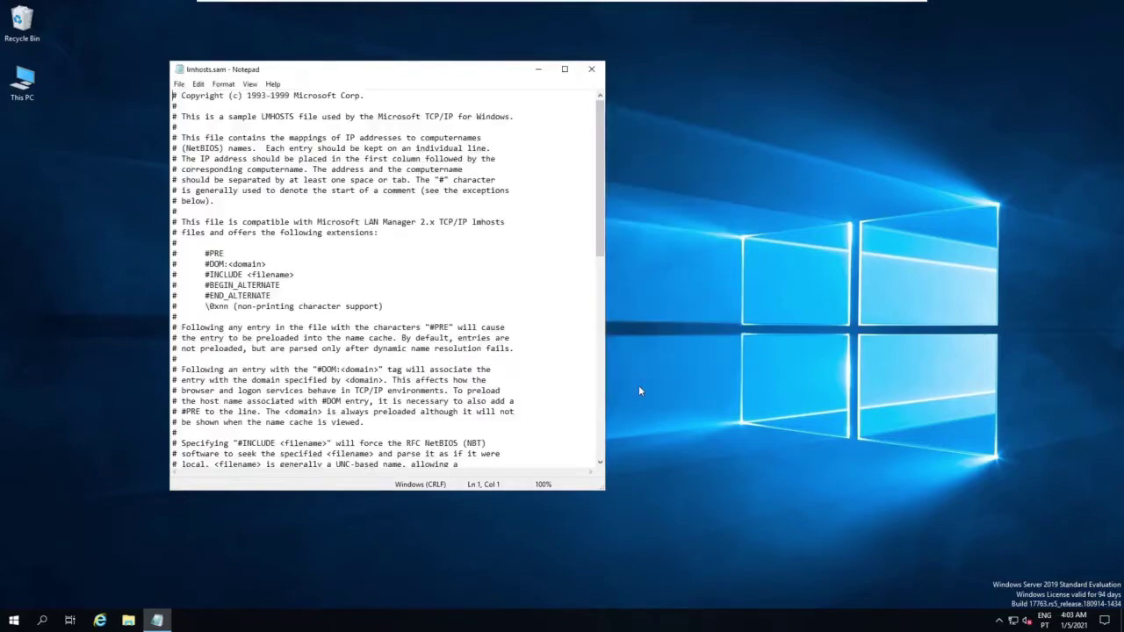
mouse_move(602, 120)
left_mouse_down()
mouse_move(604, 347)
mouse_move(602, 110)
left_mouse_up()
Save a copy as 'lmhosts' with All Files type and no extension, then close Notepad
left_click(178, 84)
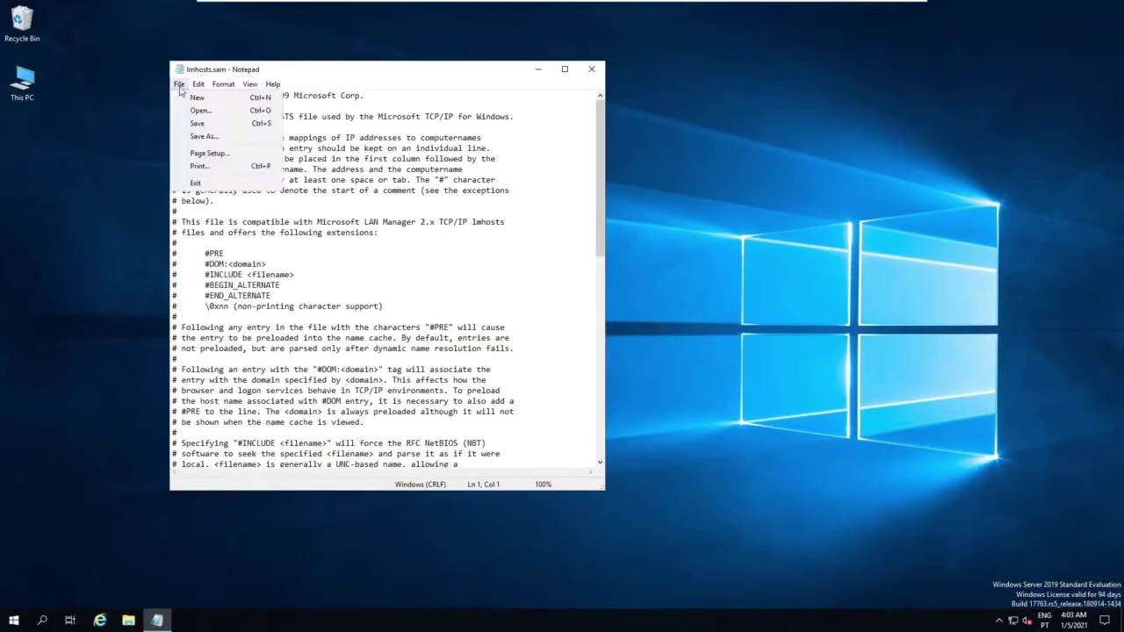
left_click(204, 136)
left_click(312, 361)
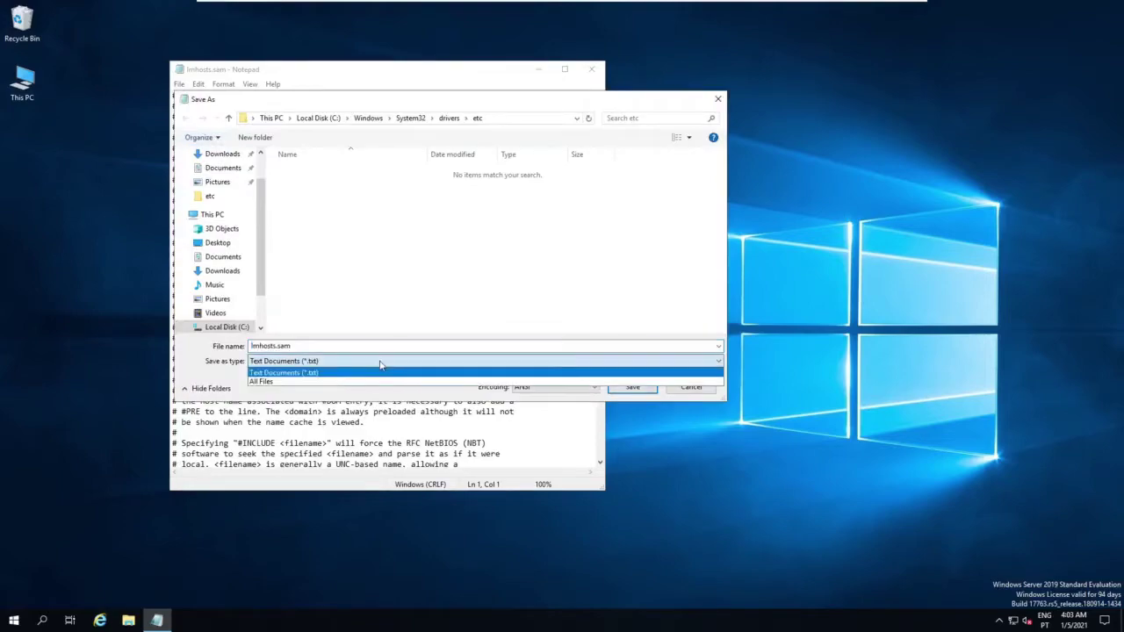
left_click(317, 383)
double_click(267, 346)
type("lmhosts.s")
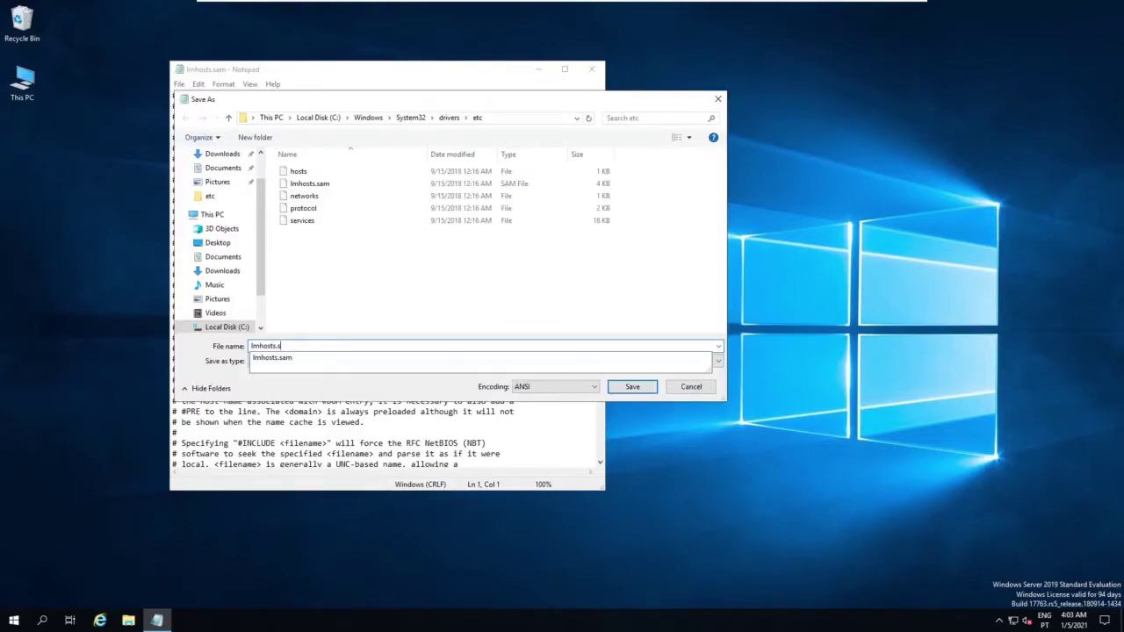
key("BackSpace")
key("BackSpace")
left_click(634, 386)
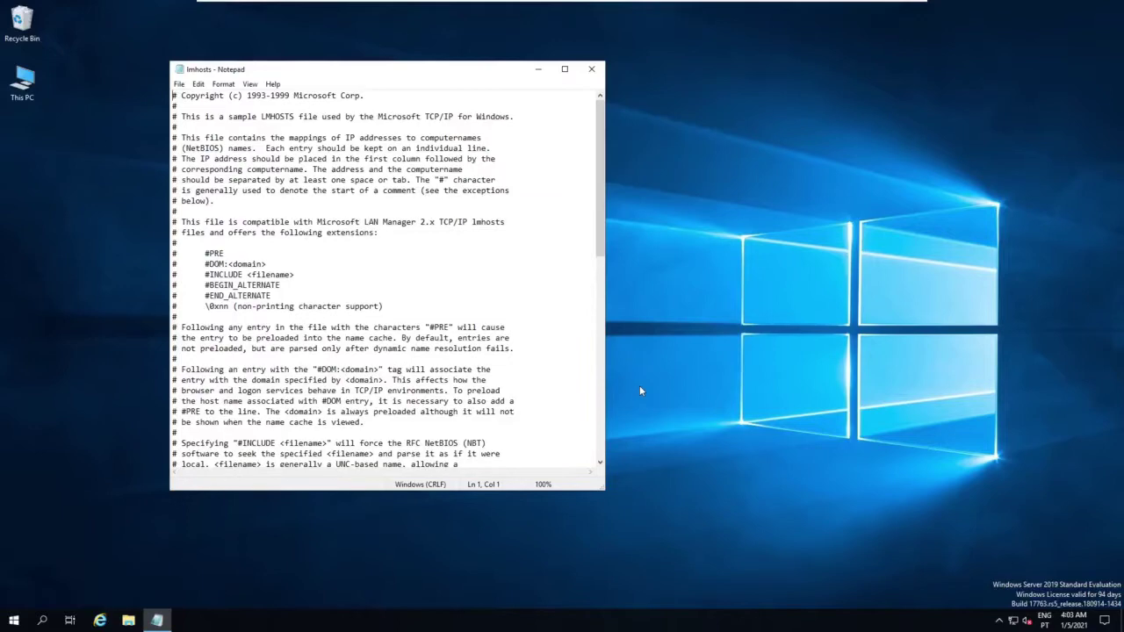
left_click(592, 69)
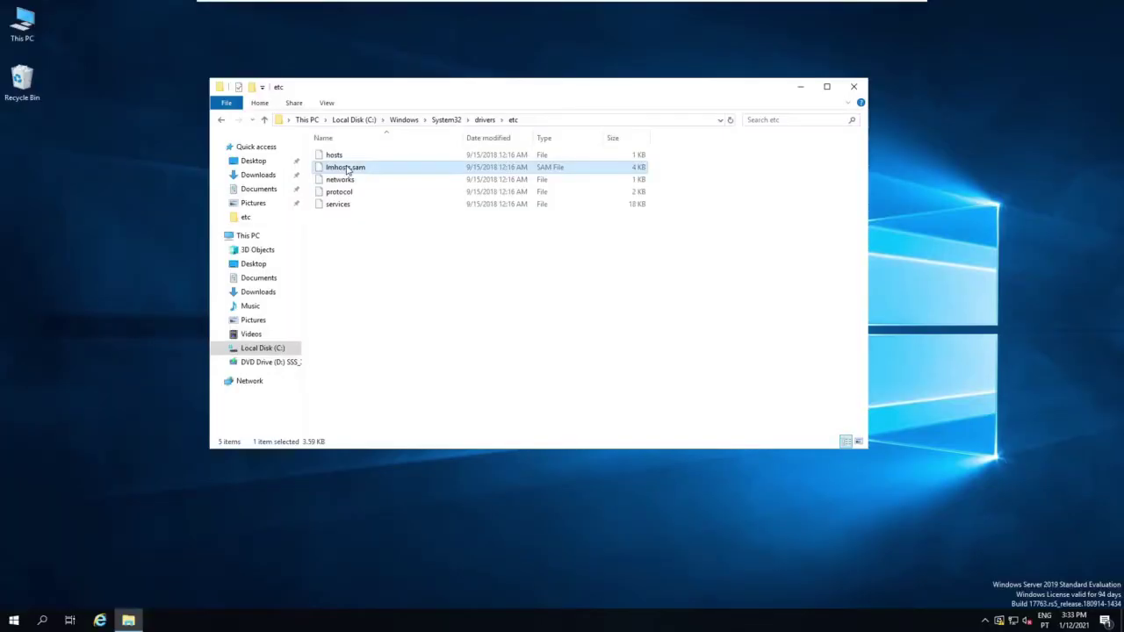
Open lmhosts.sam in Notepad, save it as 'lmhosts' with All Files type, and close
double_click(347, 170)
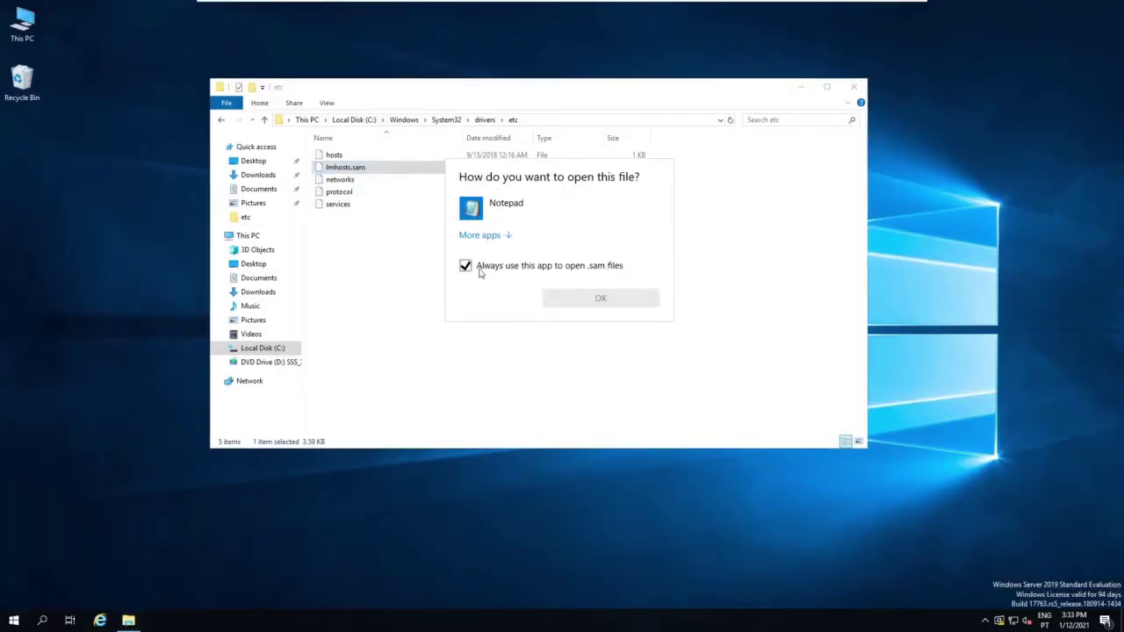
left_click(463, 265)
left_click(612, 296)
left_click(179, 84)
left_click(201, 139)
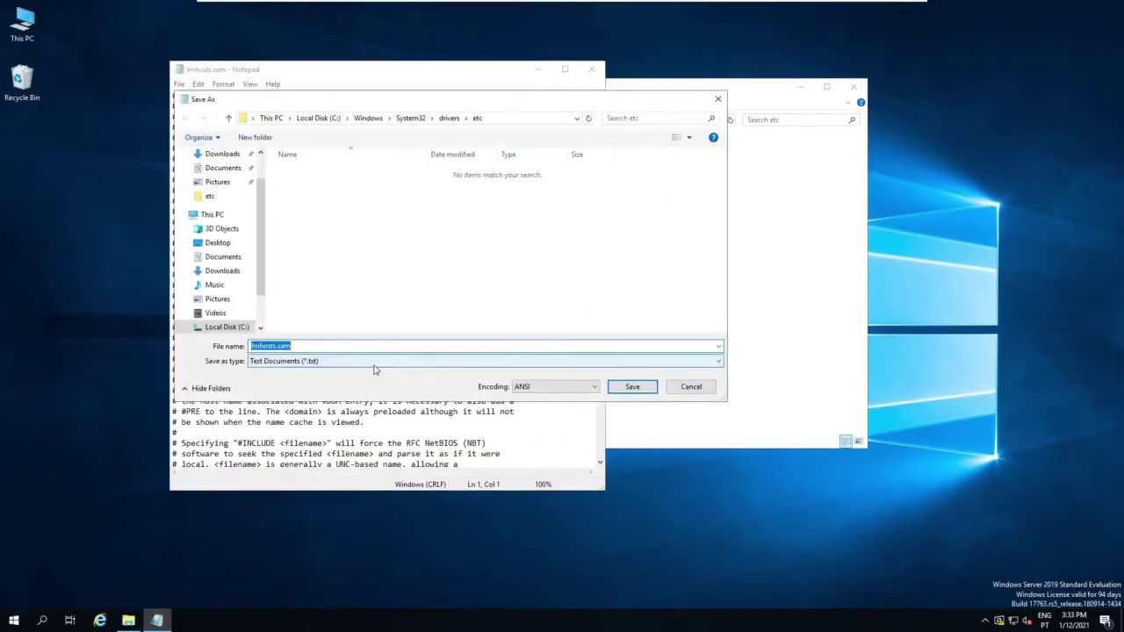
left_click(483, 361)
left_click(281, 381)
key("BackSpace")
key("BackSpace")
key("BackSpace")
key("BackSpace")
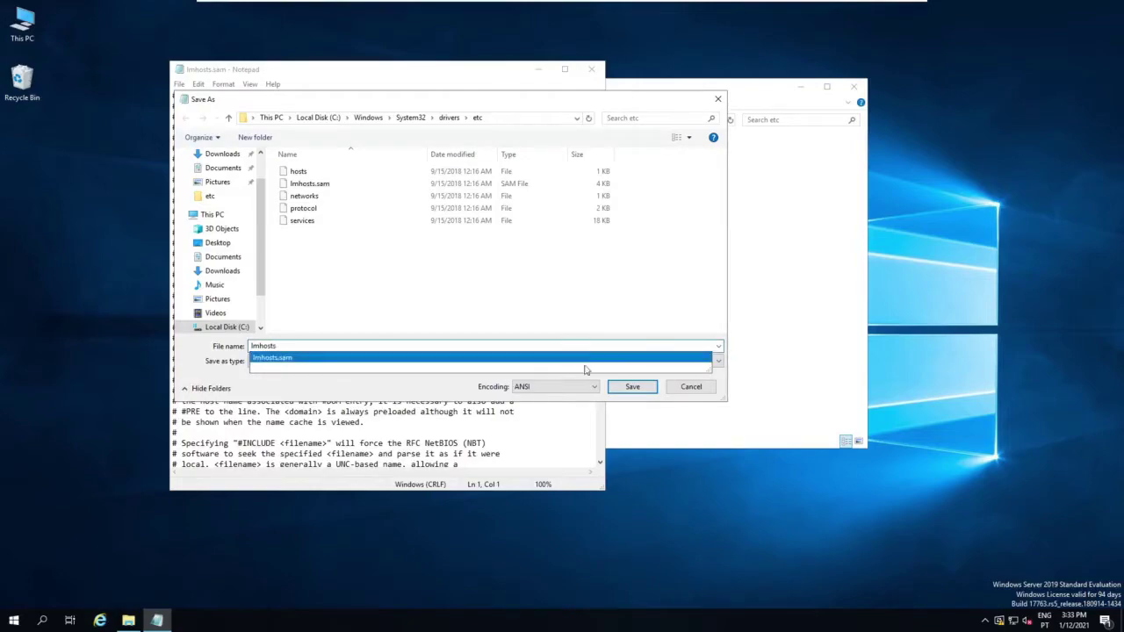
left_click(632, 387)
left_click(591, 70)
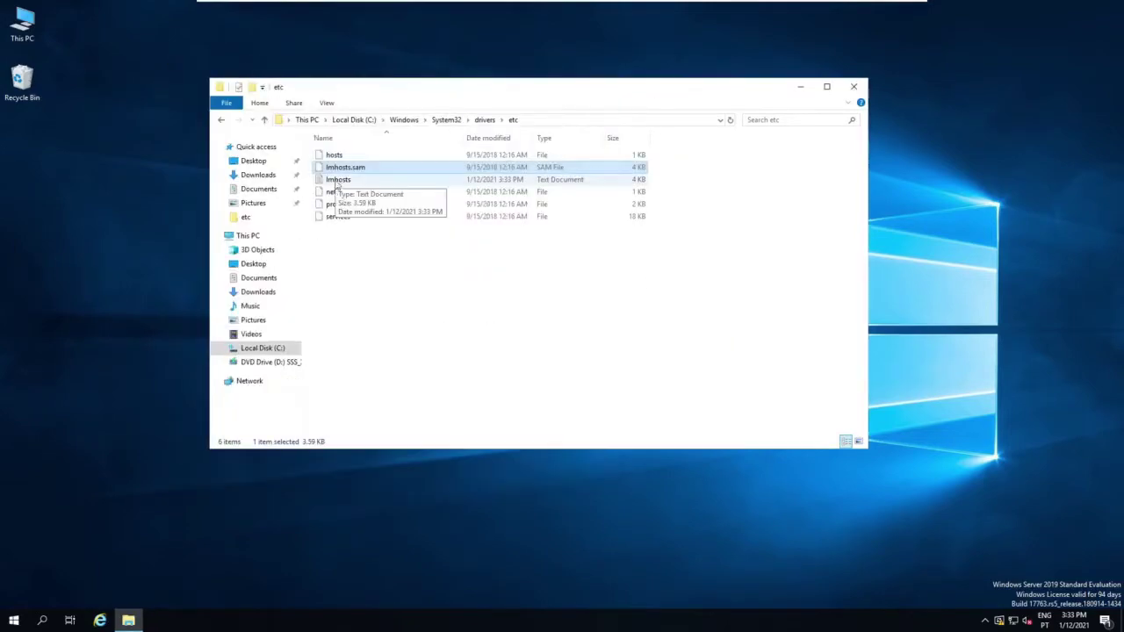
Show file name extensions and rename lmhosts.txt to extensionless 'lmhosts', accepting the change
left_click(326, 103)
left_click(667, 136)
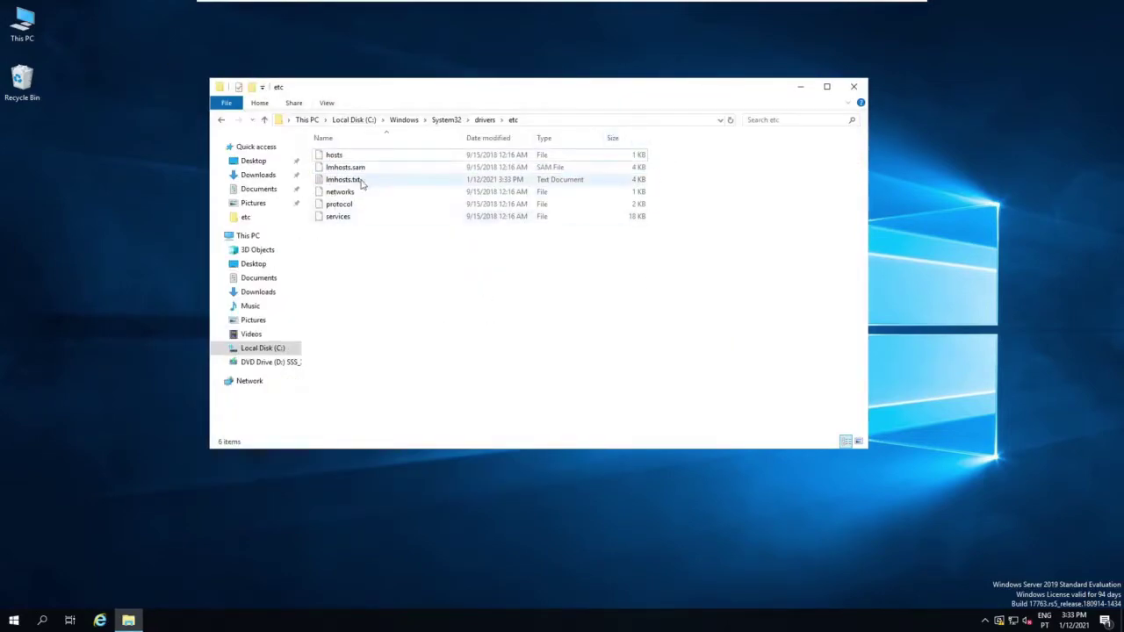
left_click(359, 181)
left_click(360, 181)
key("End")
key("BackSpace")
key("BackSpace")
key("BackSpace")
key("BackSpace")
key("Return")
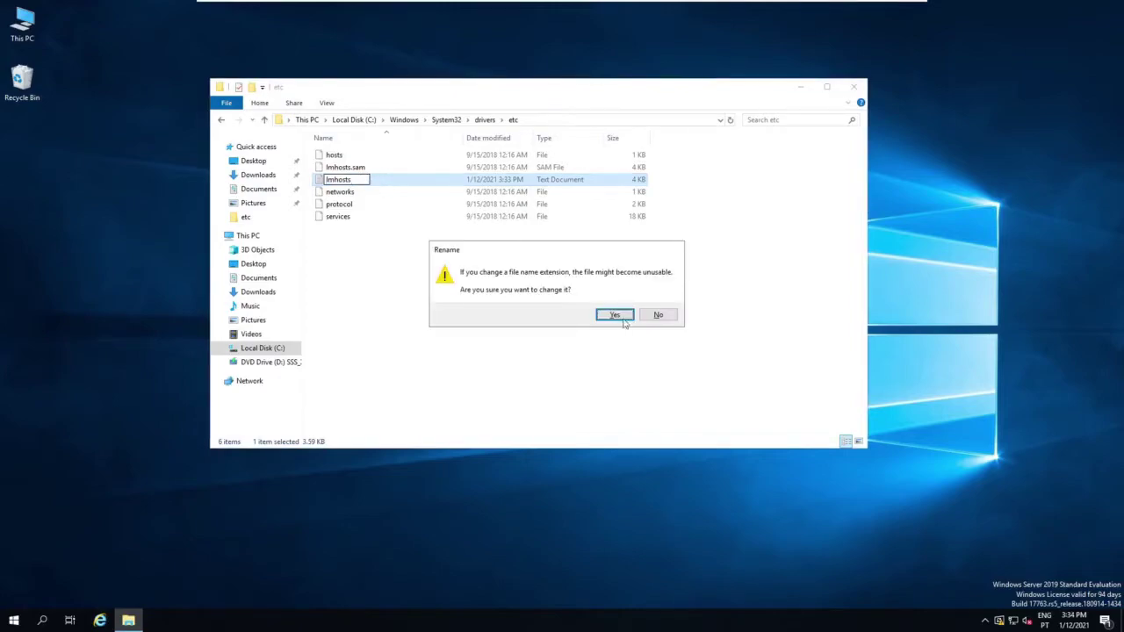
left_click(622, 318)
Open the lmhosts file in Notepad via Open with
right_click(342, 172)
left_click(378, 181)
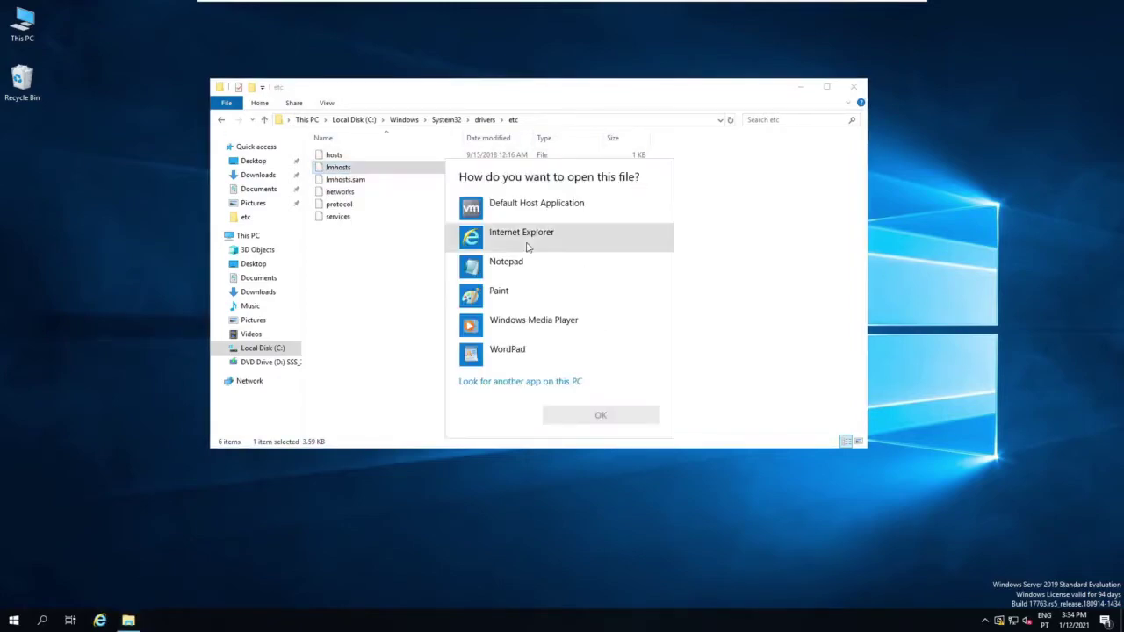
left_click(500, 260)
left_click(597, 414)
Delete all text except one example entry, adding the comment line 'Only a comment!!'
key("shift+Page_Down")
key("Delete")
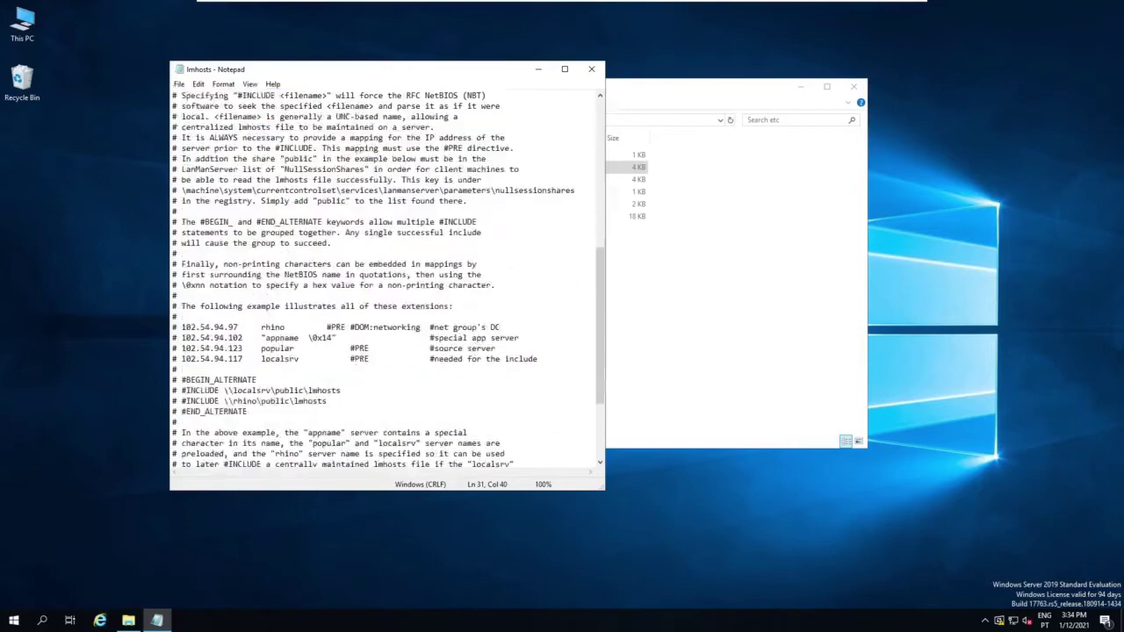
key("shift+Down")
key("shift+Down")
key("shift+Down")
key("shift+Down")
key("shift+Down")
key("shift+Down")
key("shift+Down")
key("shift+Down")
key("shift+Down")
key("shift+Down")
key("shift+Down")
key("shift+Down")
key("shift+Down")
key("shift+Down")
key("shift+Down")
key("shift+Down")
key("shift+Down")
key("shift+Down")
key("shift+Down")
key("shift+Down")
key("Delete")
key("ctrl+shift+End")
key("Delete")
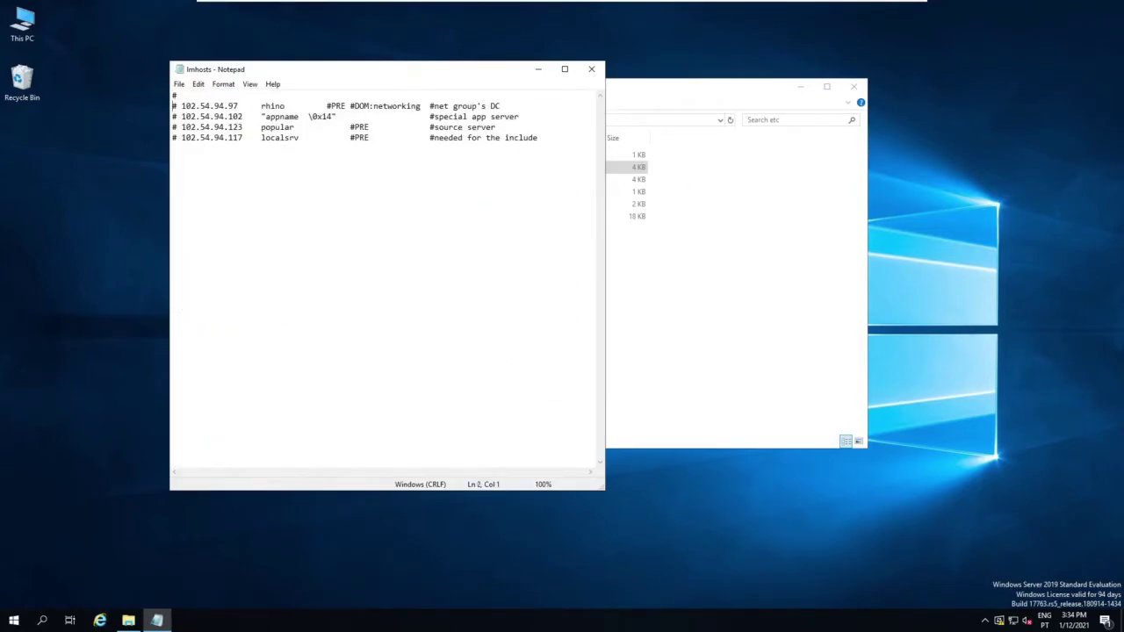
key("Up")
key("Up")
key("Home")
key("shift+Down")
key("shift+Down")
key("shift+End")
key("Delete")
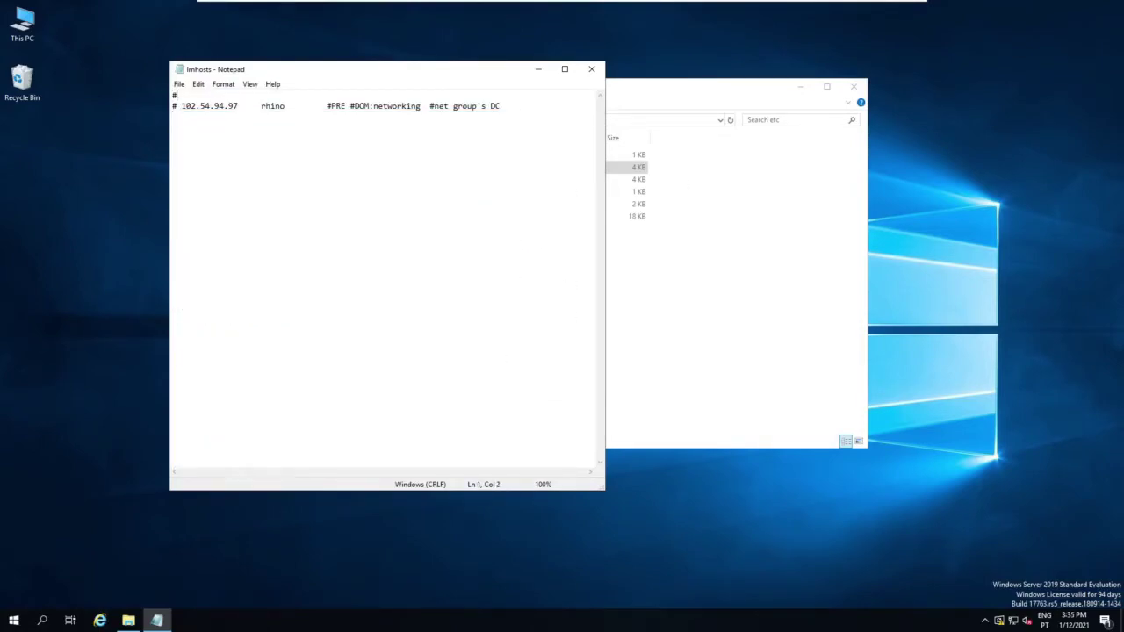
type("Only a comment!!")
Change the entry to '192.98.21.12 SERVER_NY #This is the New York server' and save
key("Down")
key("Home")
key("Delete")
key("Delete")
key("shift+Right")
key("shift+Right")
key("shift+Right")
key("shift+Right")
key("shift+Right")
key("shift+Right")
key("shift+Right")
key("shift+Right")
key("shift+Right")
key("shift+Right")
key("shift+Right")
key("shift+Right")
type("192.98.21")
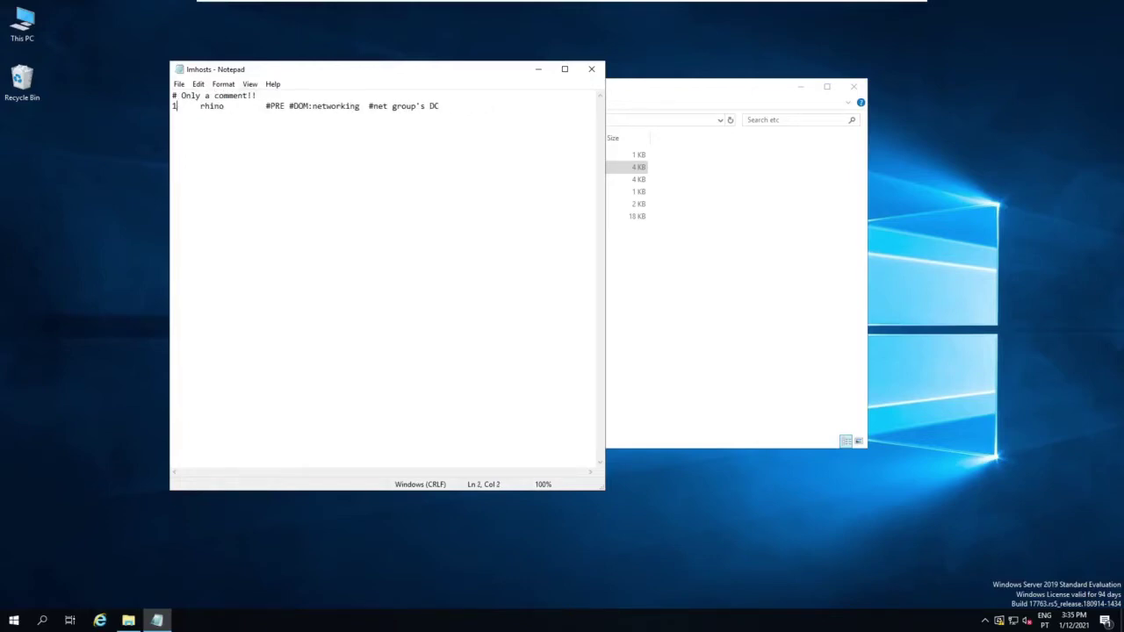
type(".12")
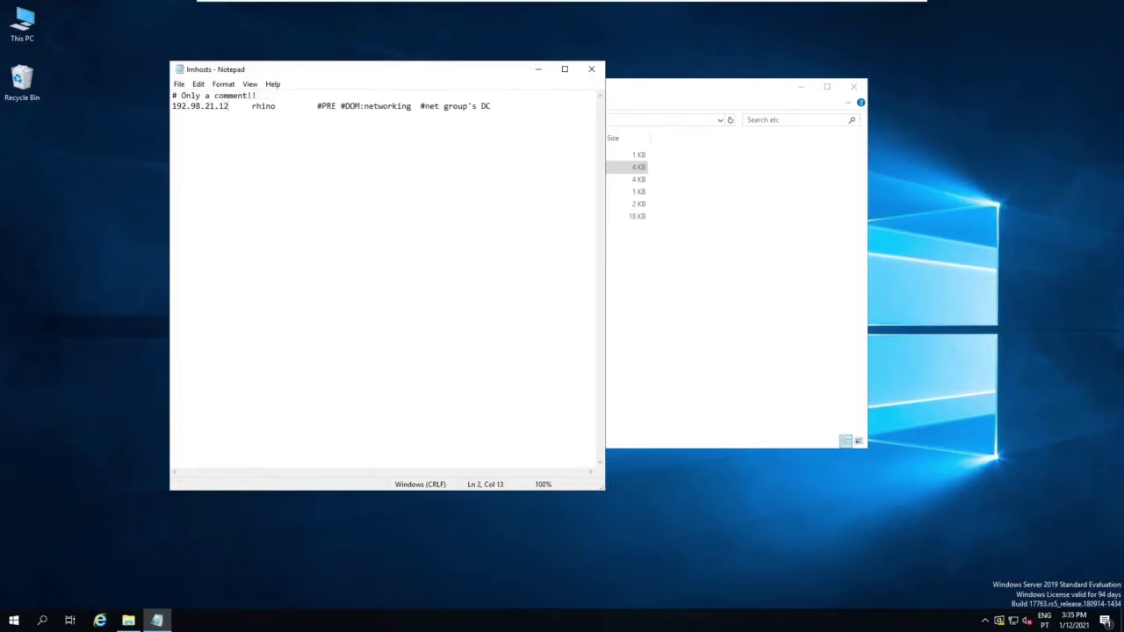
key("ctrl+Right")
key("shift+Right")
key("shift+Right")
key("shift+Right")
key("shift+Right")
key("shift+Right")
type("SERVER_")
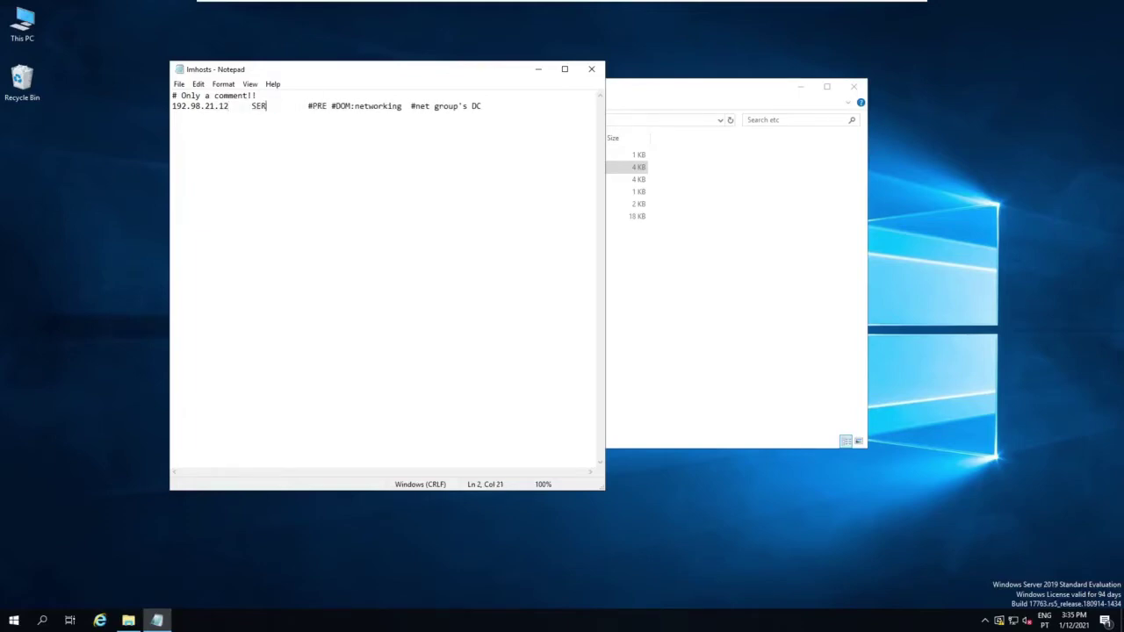
type("NY")
key("ctrl+Right")
key("shift+End")
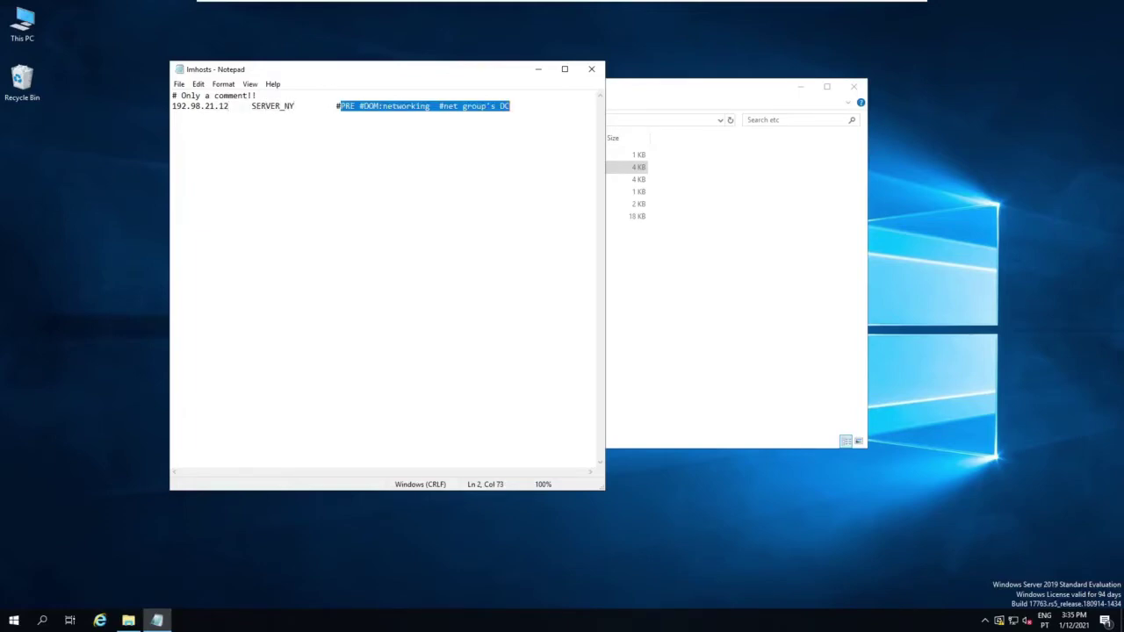
type("#This is the New Y")
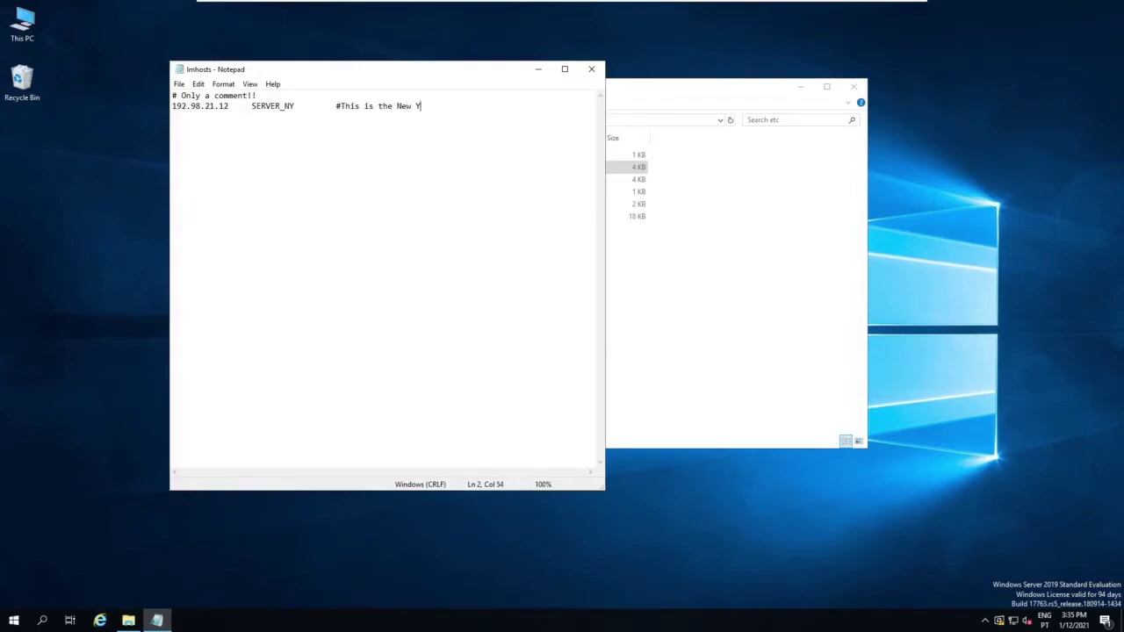
type("ork server")
left_click(179, 83)
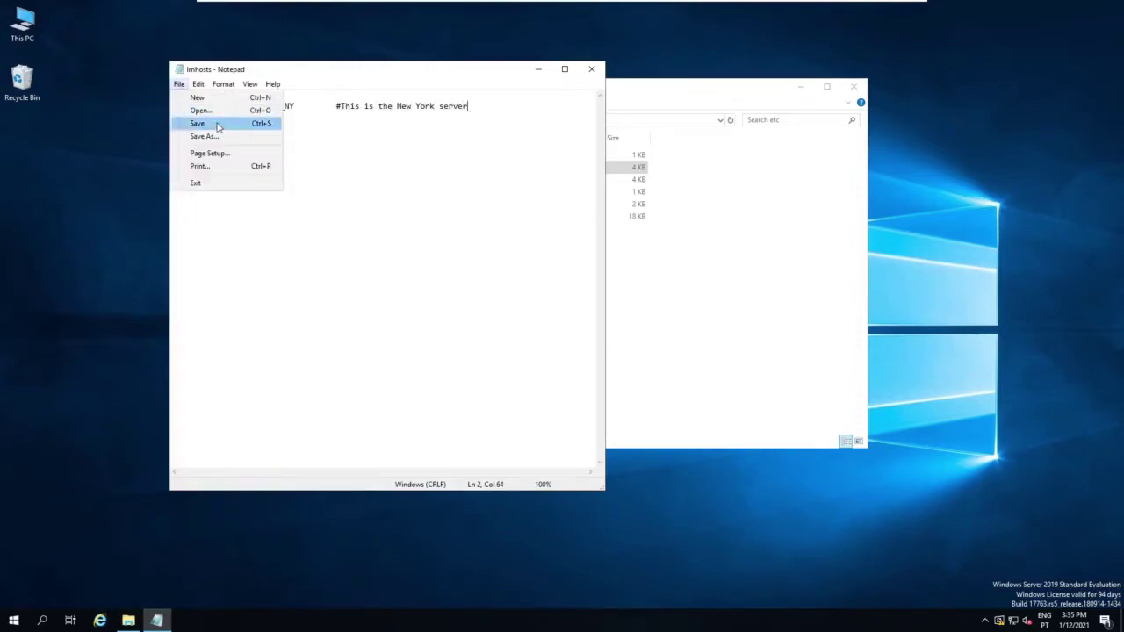
left_click(219, 120)
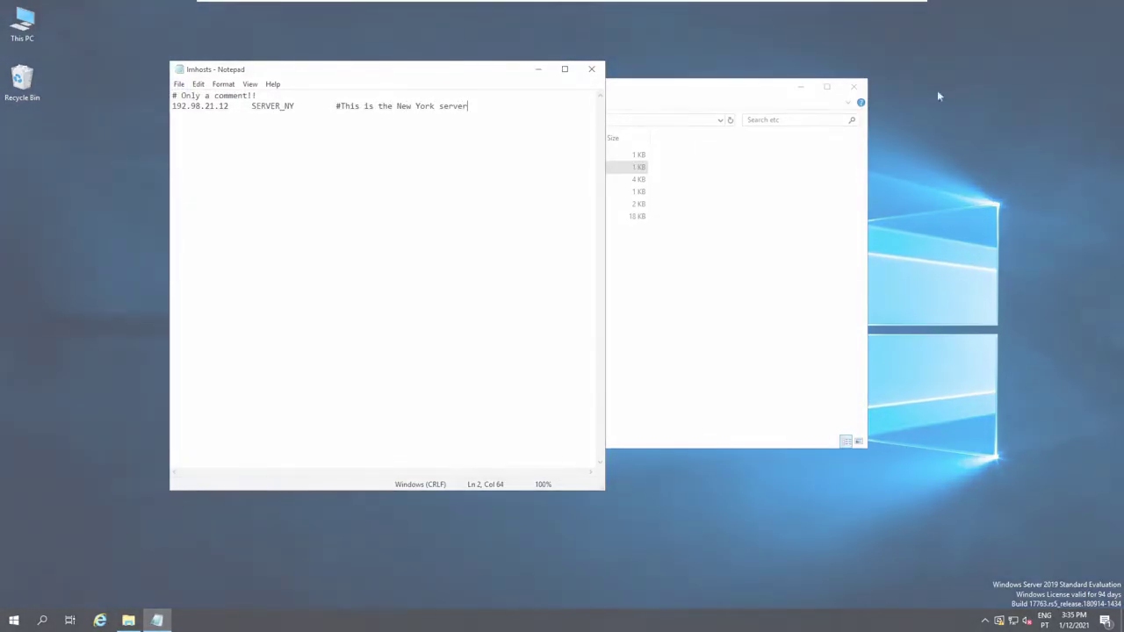